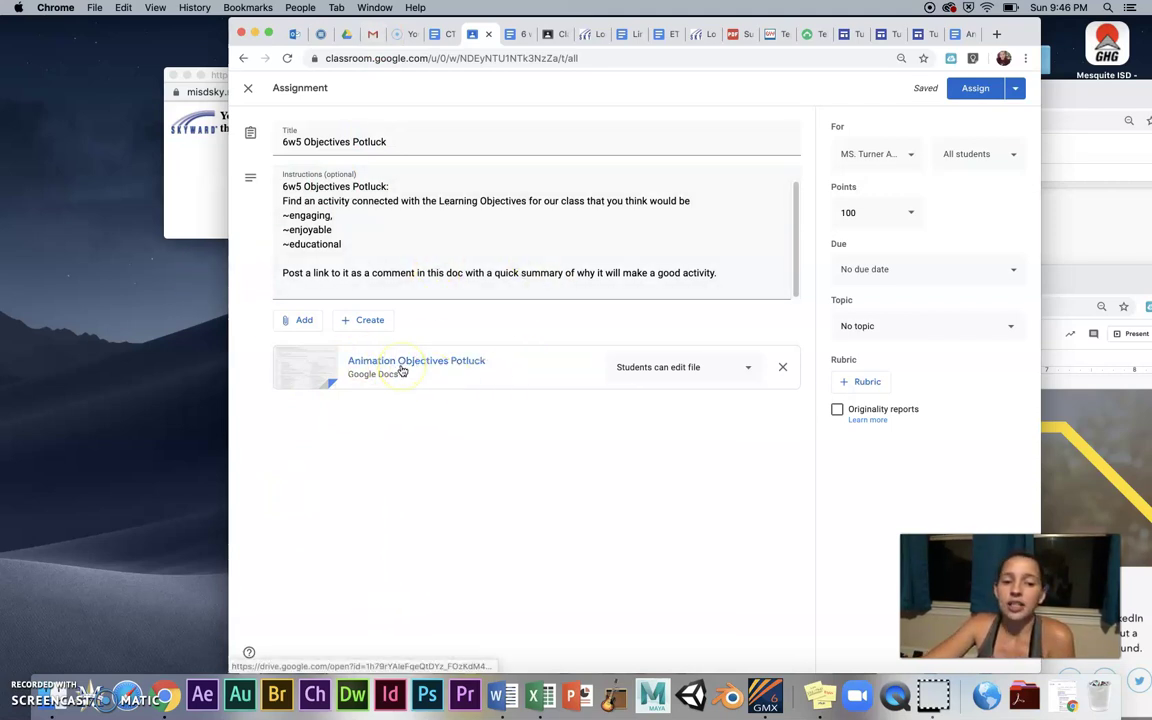
left_click(401, 368)
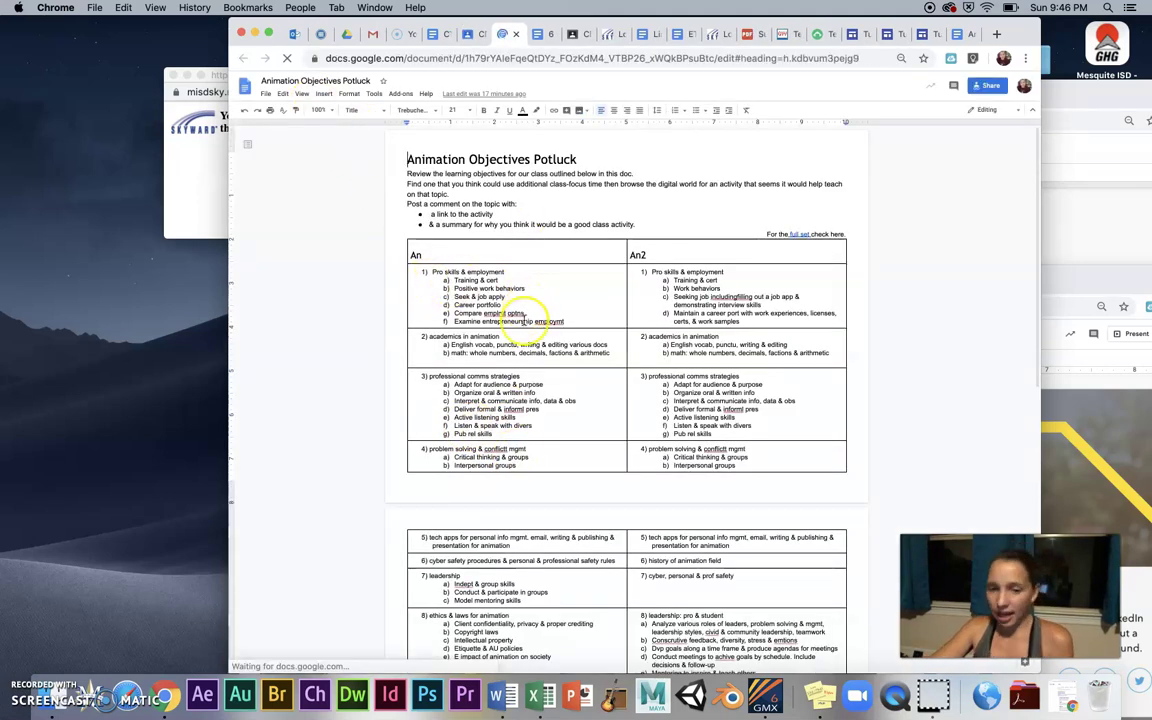
scroll(535, 343, "down", 10)
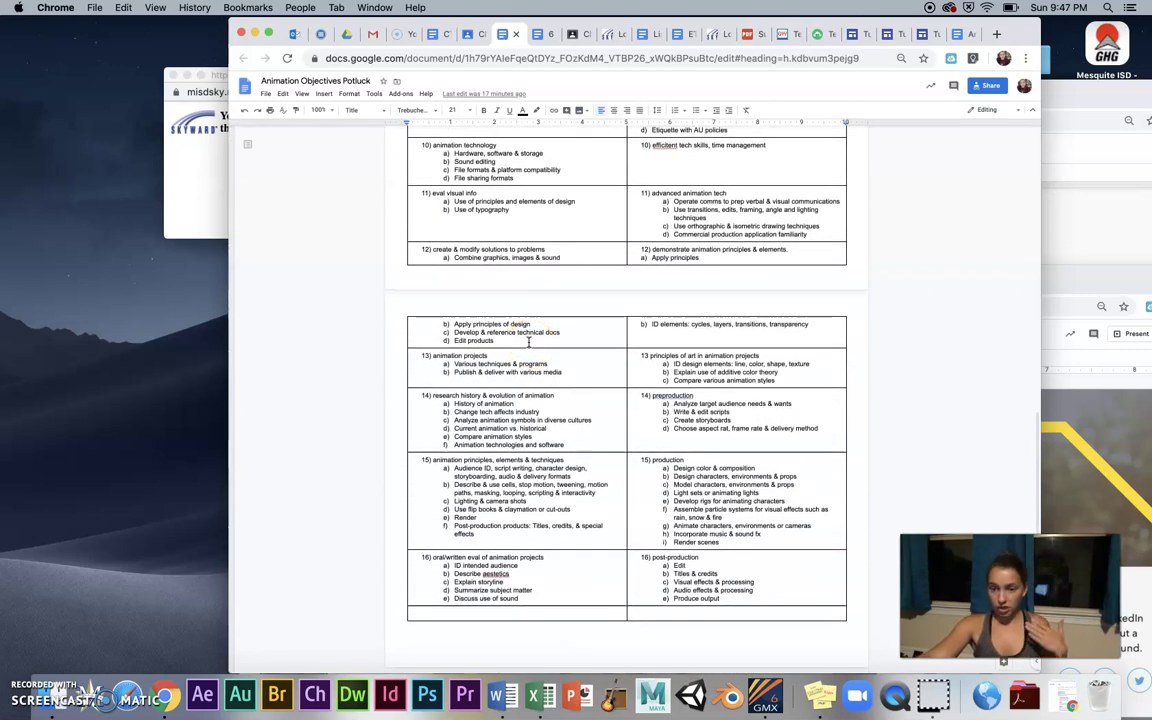
scroll(530, 330, "up", 15)
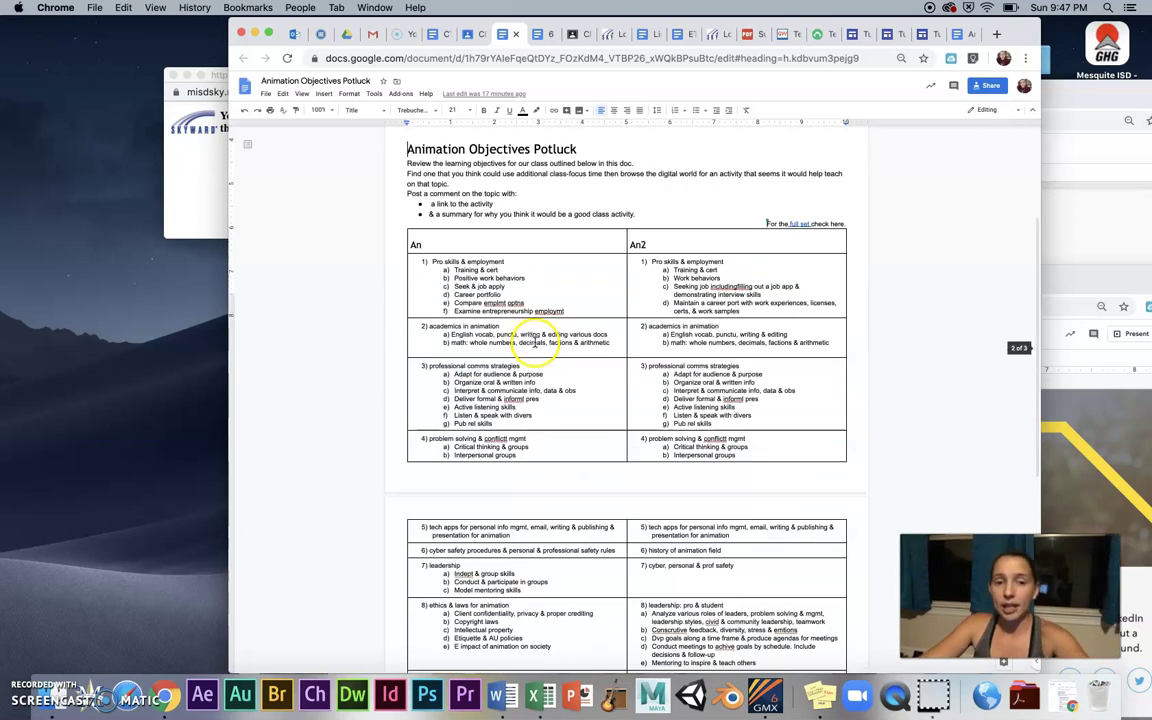
left_click(688, 244)
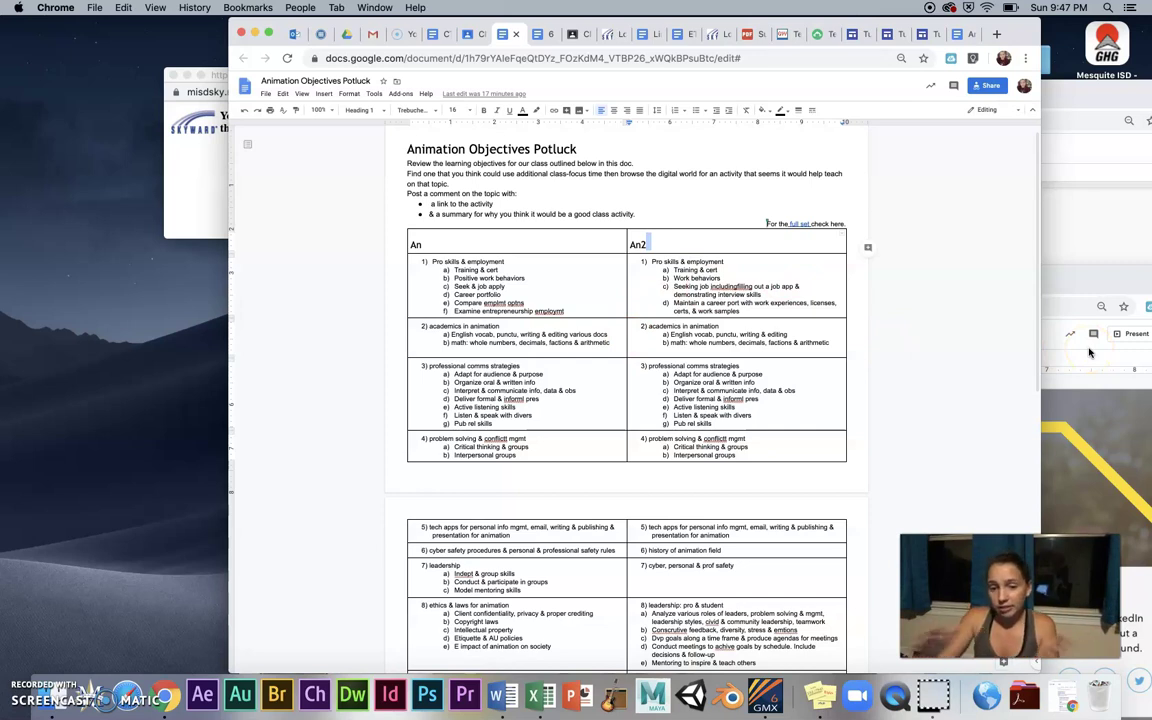
left_click(735, 526)
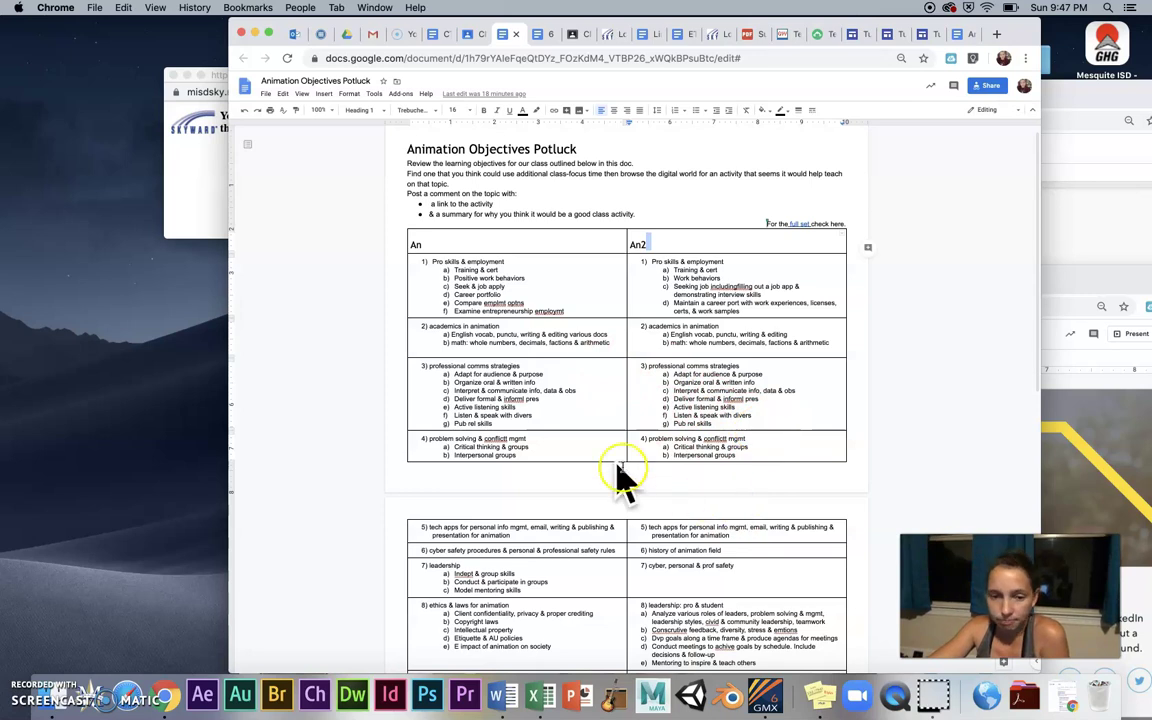
scroll(649, 510, "down", 1)
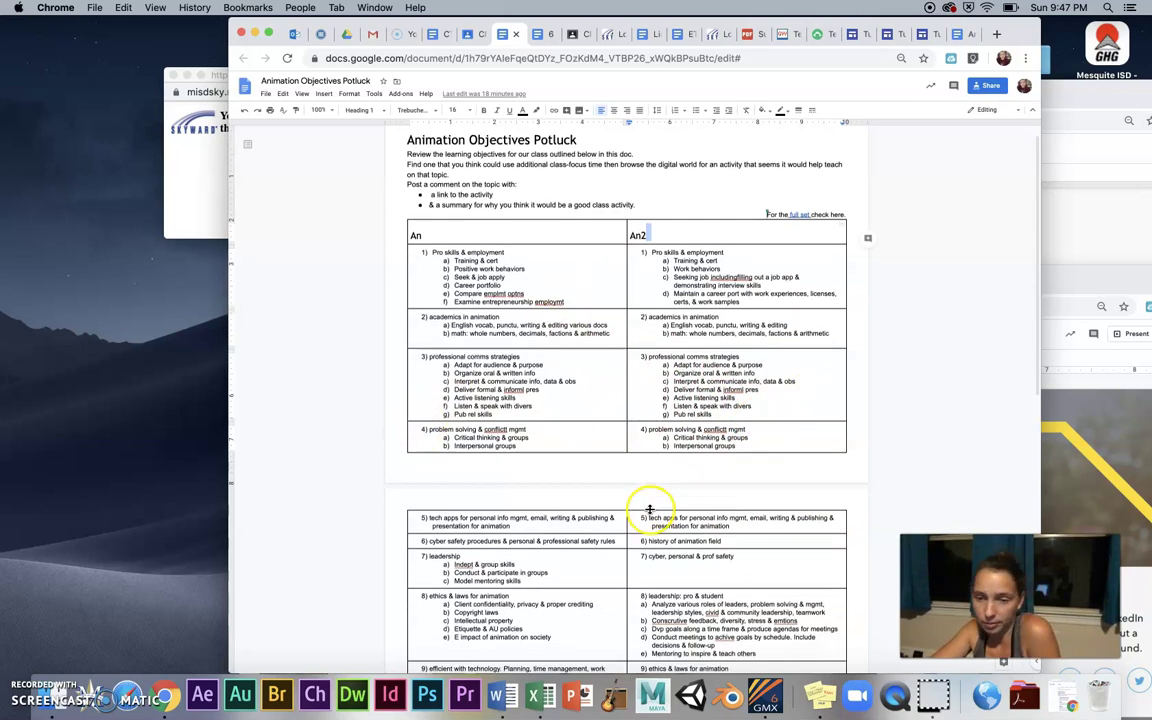
left_click(798, 214)
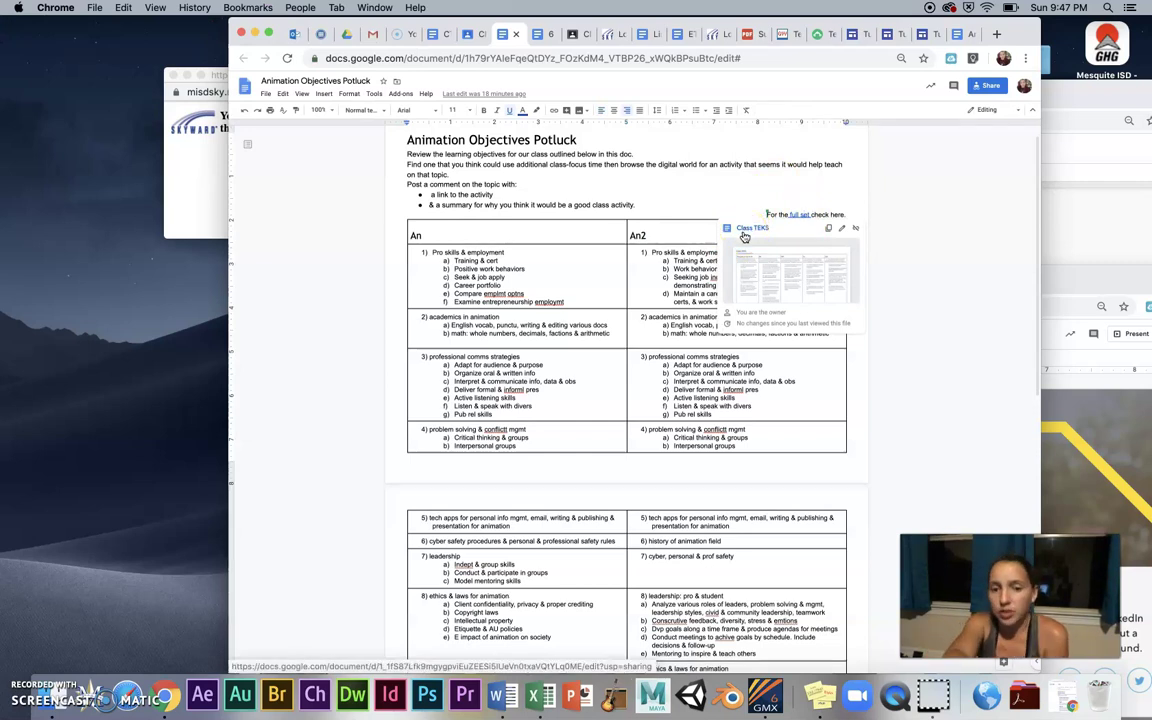
left_click(745, 482)
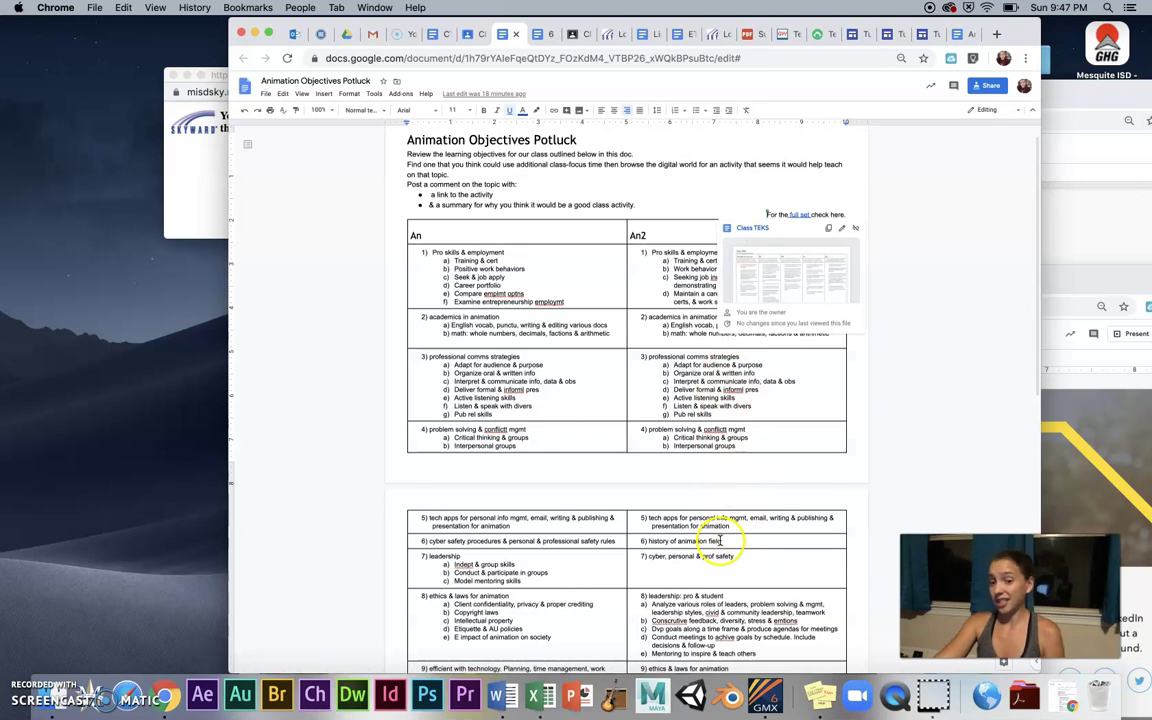
left_click(766, 455)
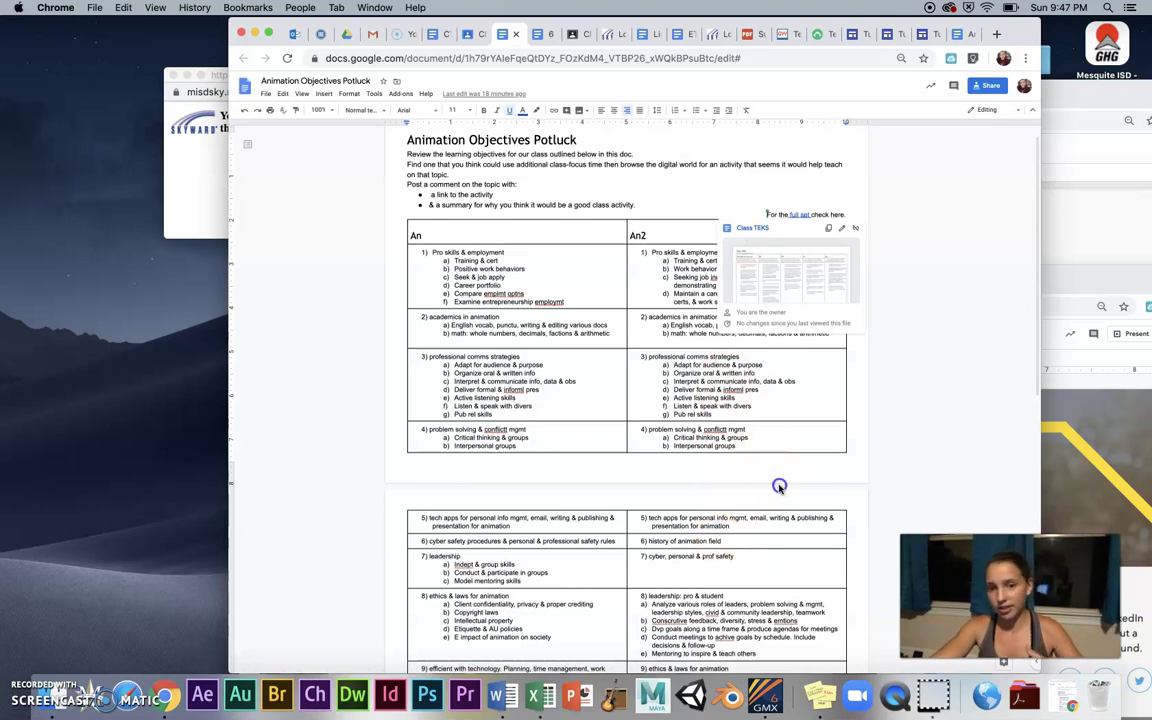
left_click(516, 249)
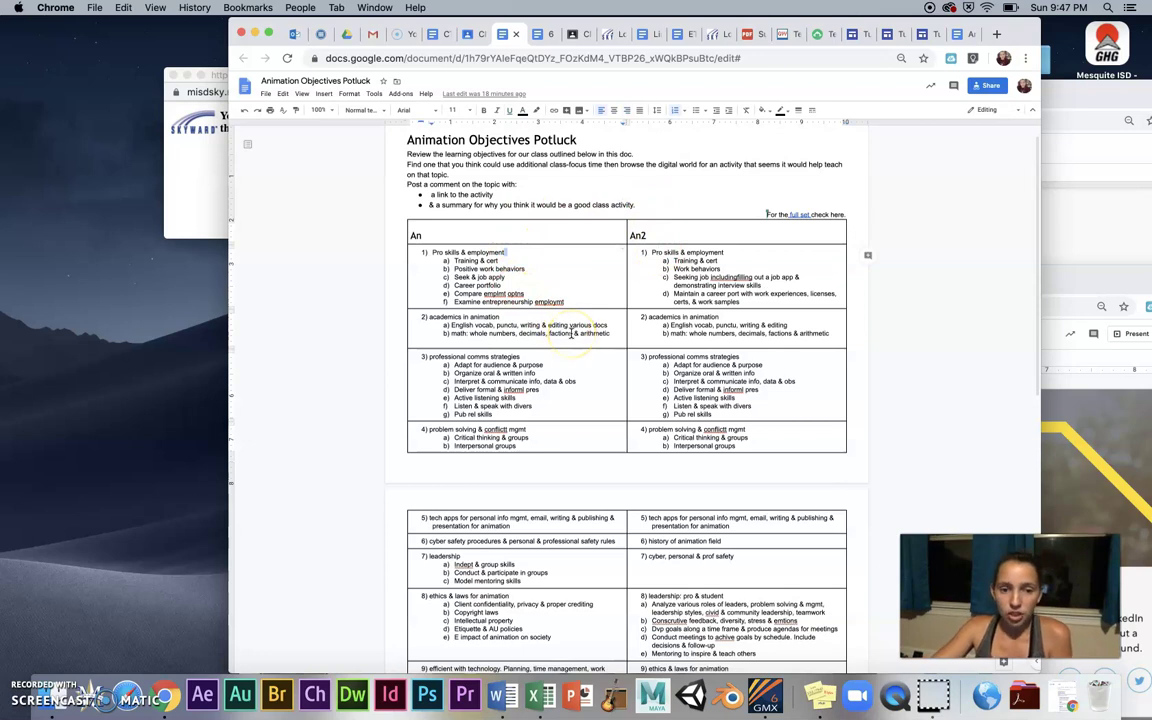
scroll(505, 290, "down", 1)
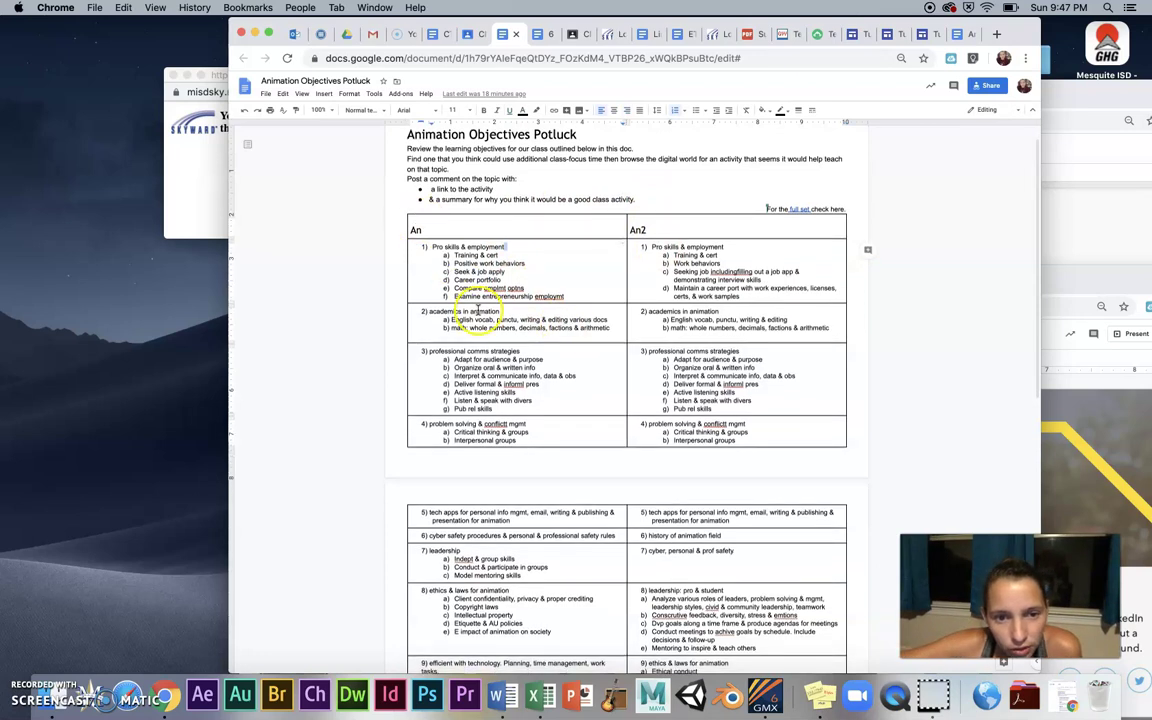
scroll(450, 300, "down", 5)
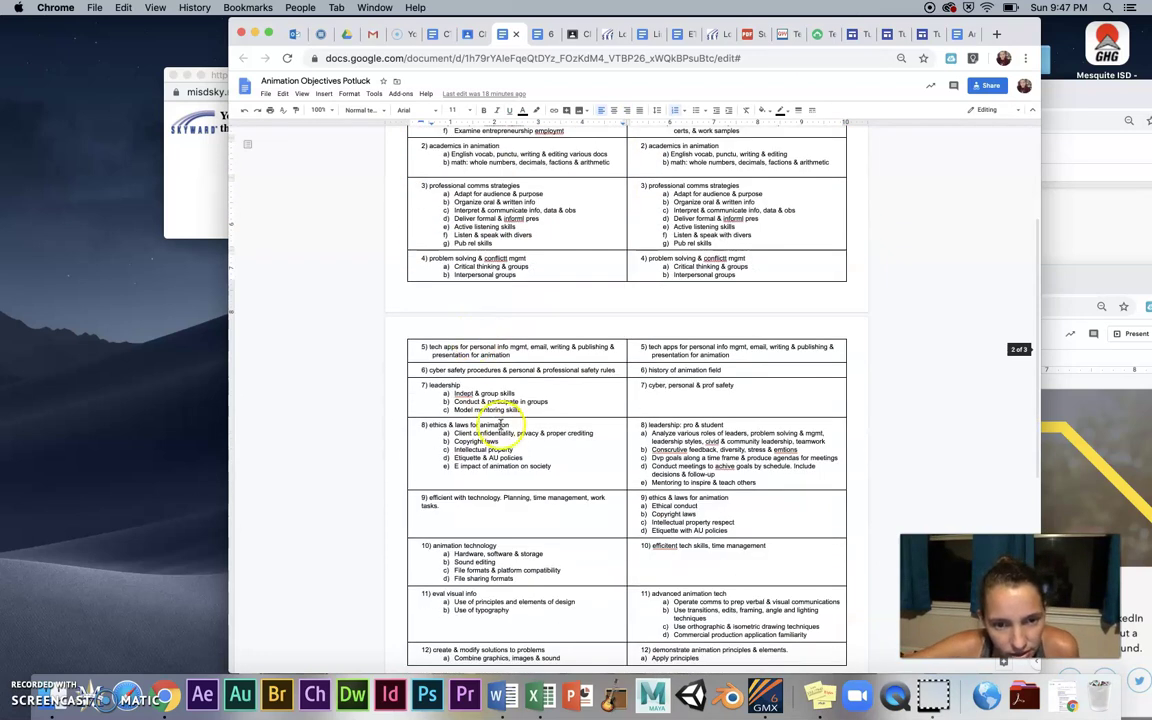
scroll(465, 405, "down", 1)
left_click_drag(500, 431, 442, 431)
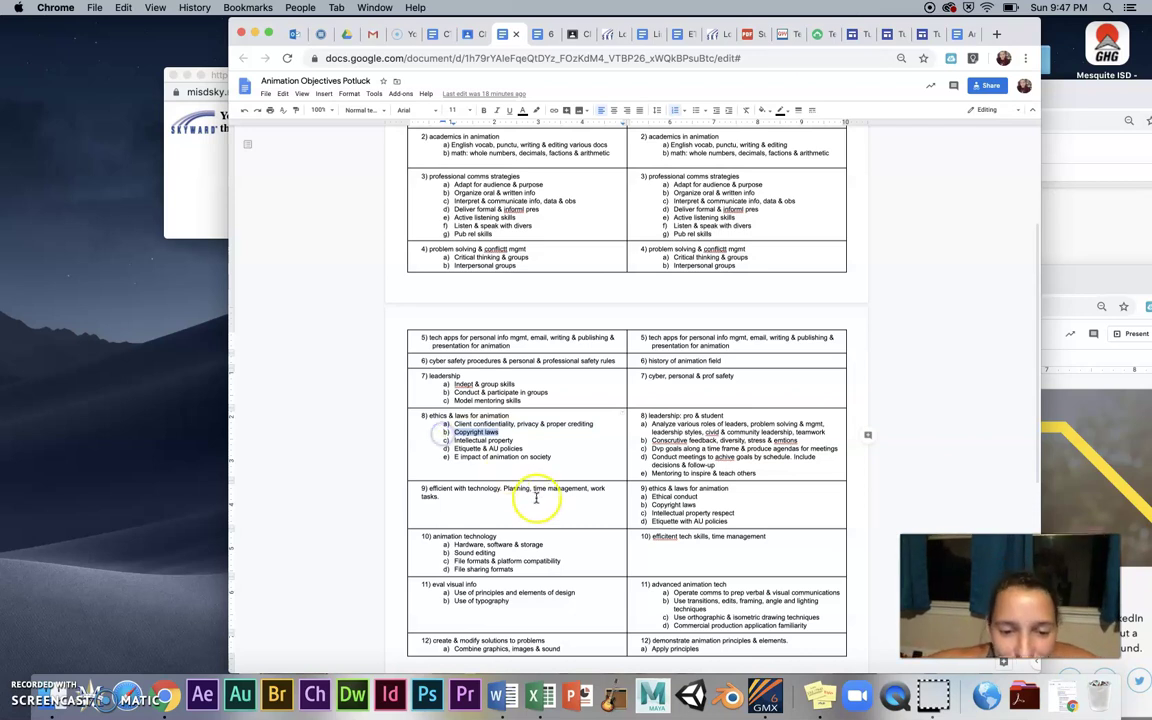
scroll(535, 501, "down", 2)
scroll(535, 501, "down", 3)
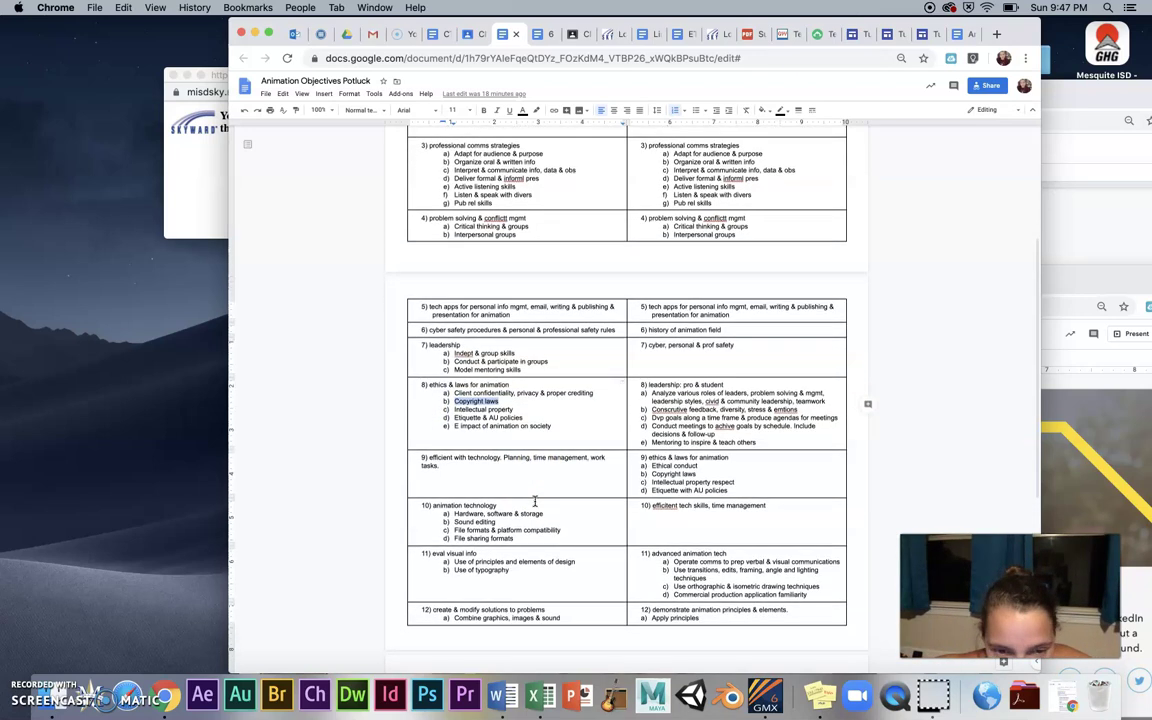
- Select the phrase 'Use of typography' under item 11, eval visual info, in the objectives table
left_click_drag(507, 548, 447, 545)
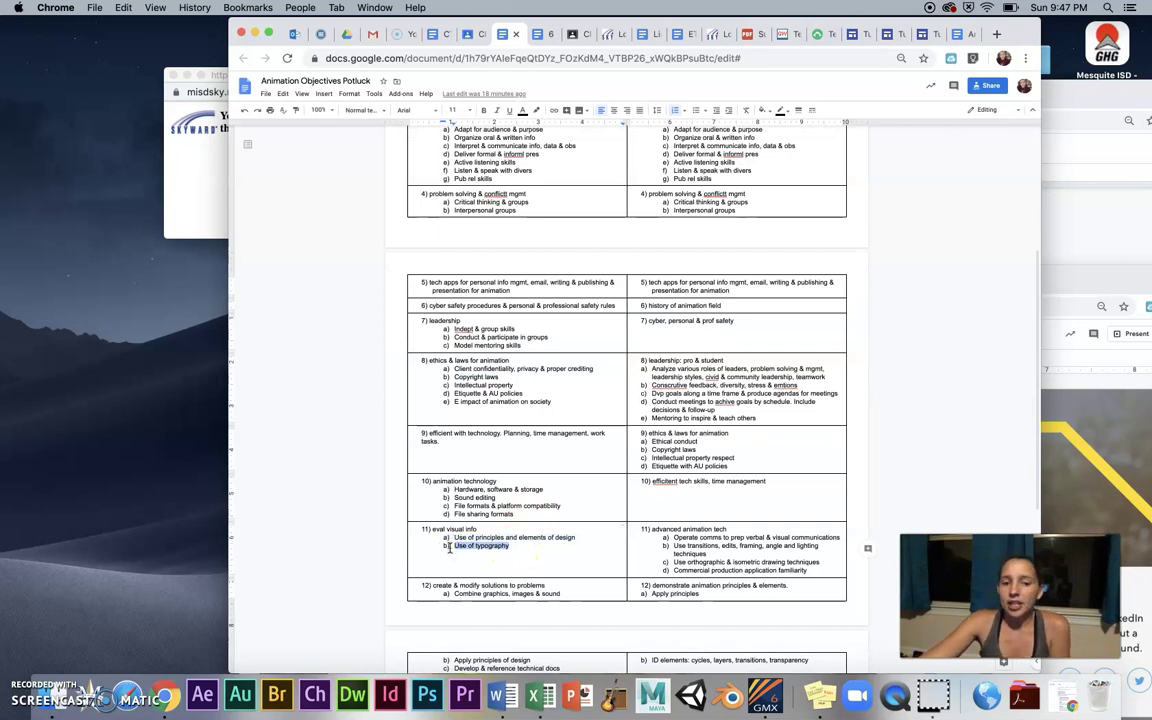
left_click(996, 40)
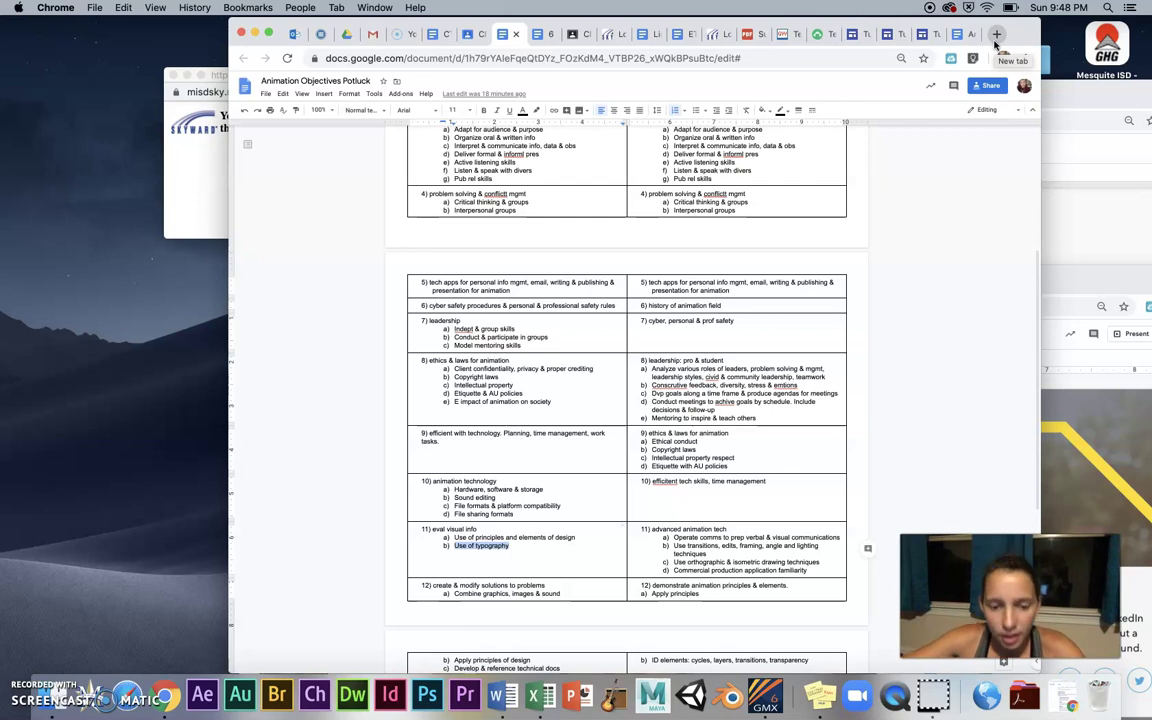
left_click(983, 86)
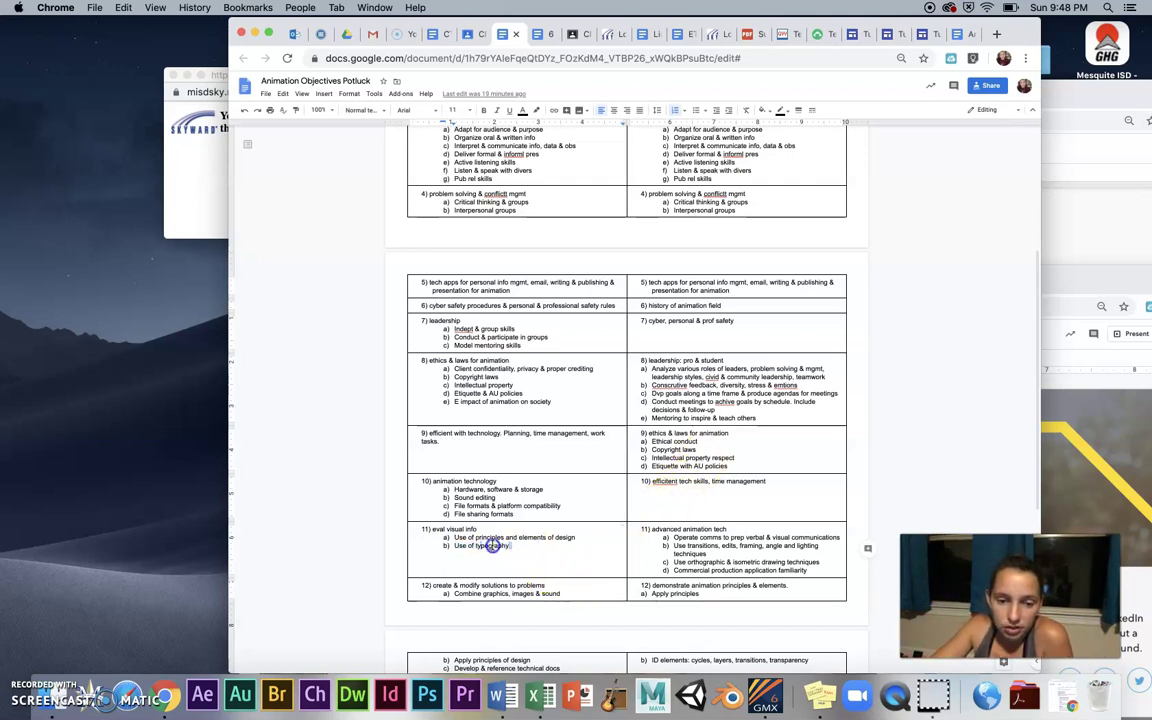
left_click(525, 548)
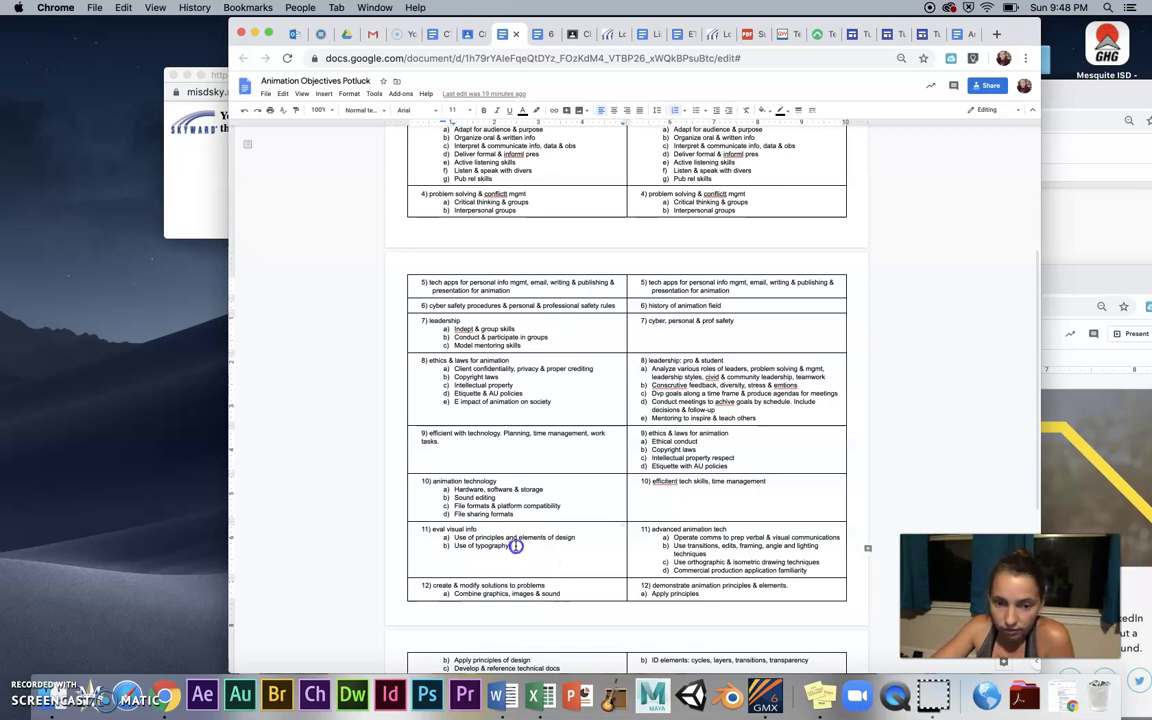
left_click_drag(515, 545, 454, 545)
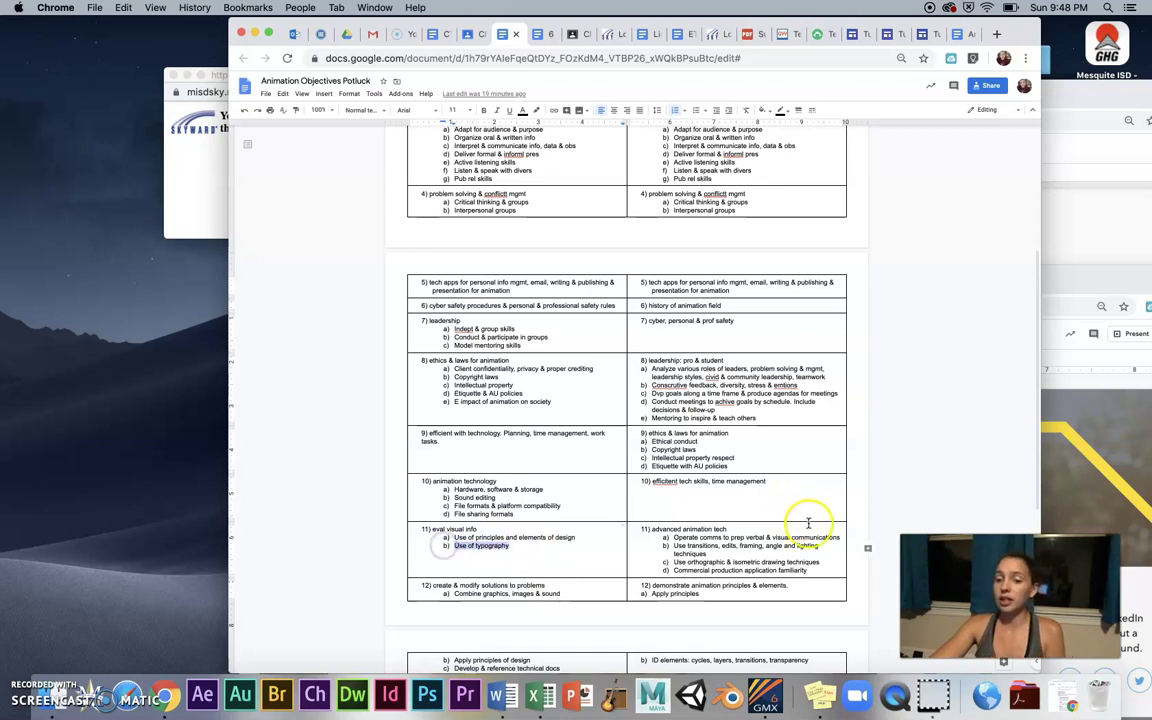
- Draft a comment on 'Use of typography' suggesting making it dance around the screen, then embedding it into a website
left_click(869, 549)
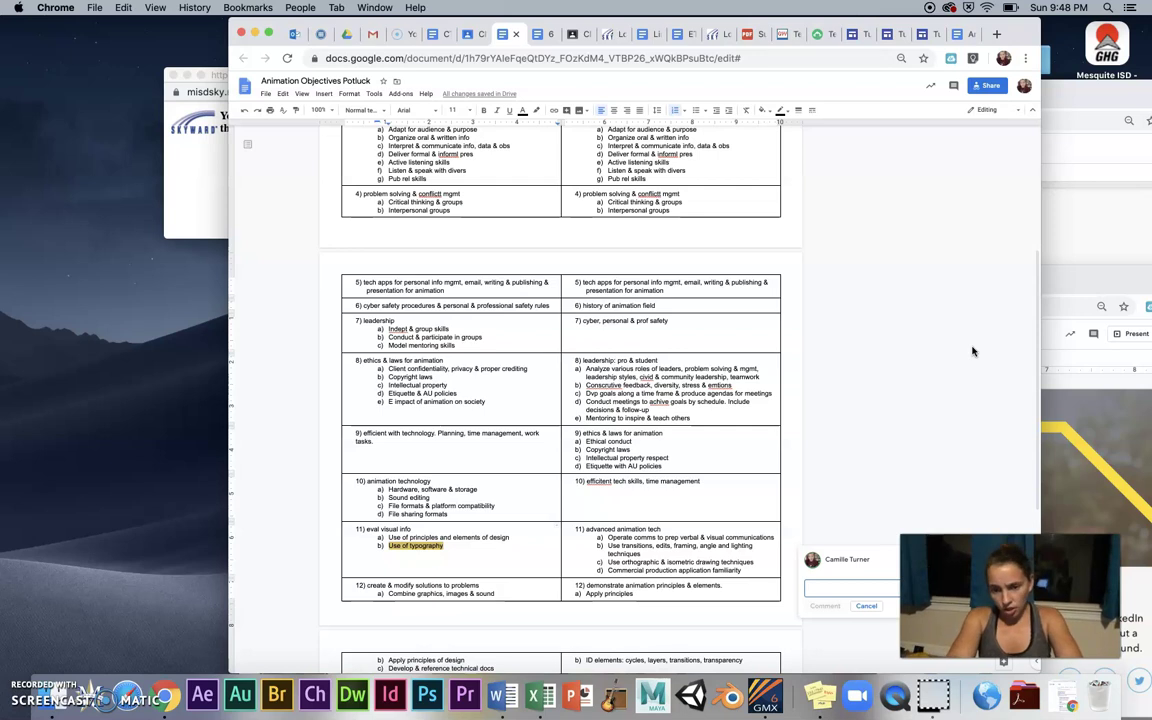
type("With this pro")
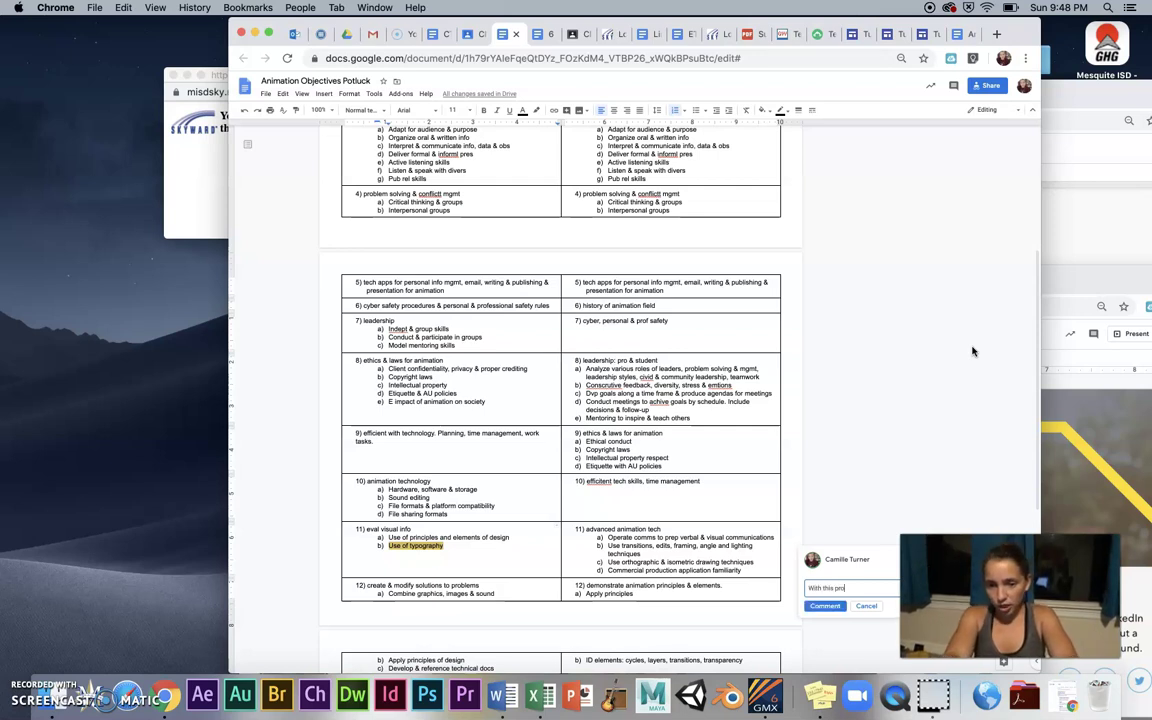
type("gram you can")
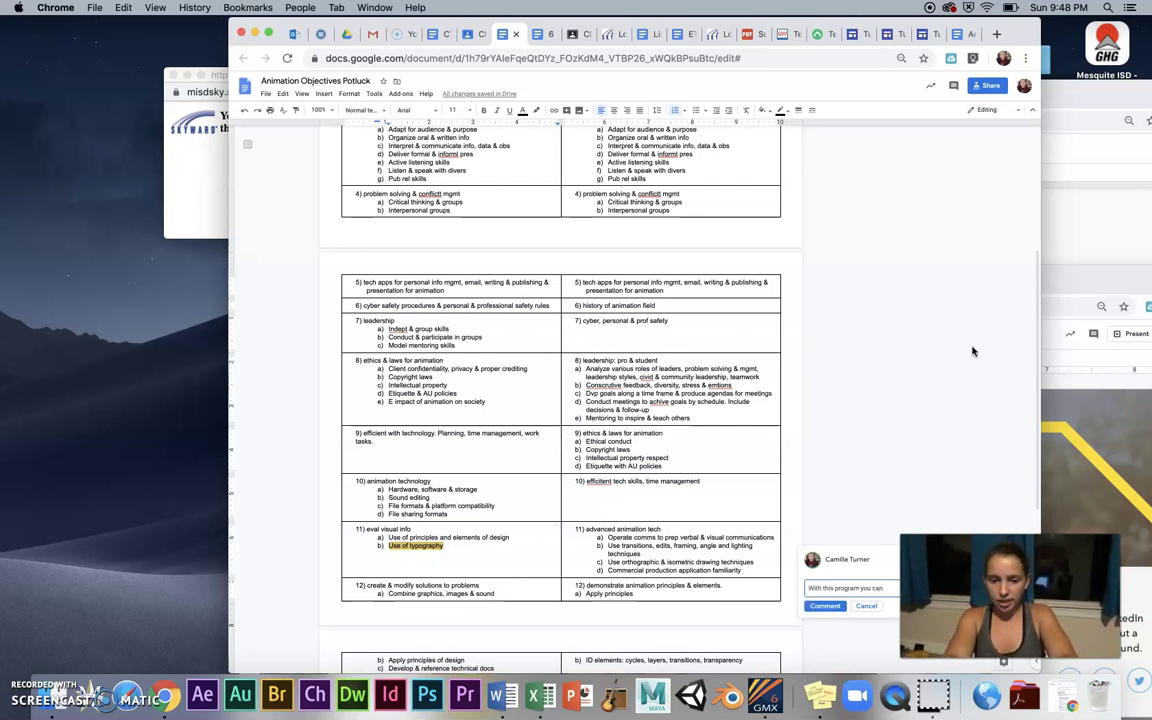
type(" make")
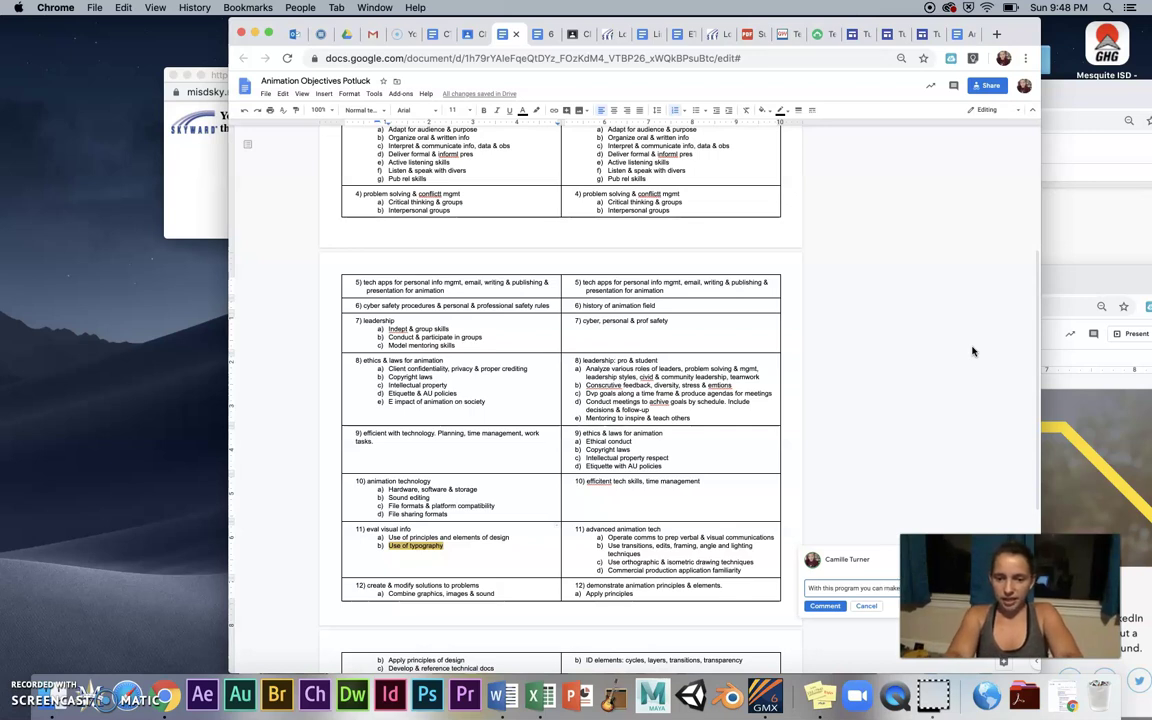
type(" danc")
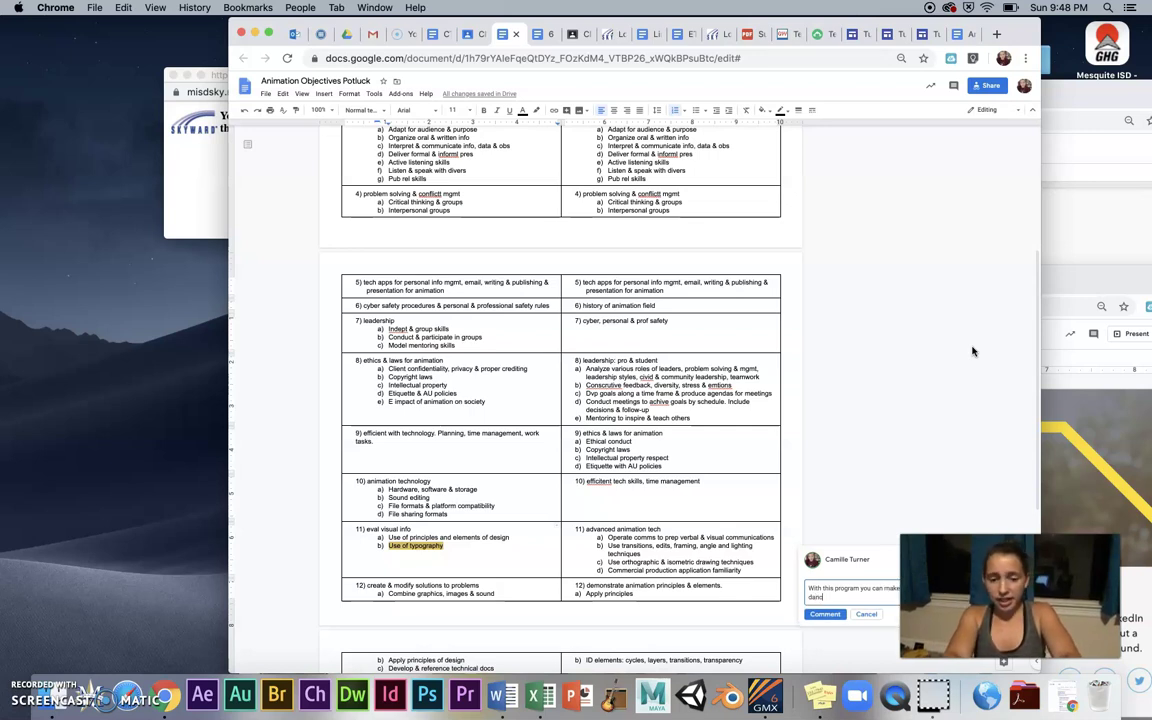
type("e around th")
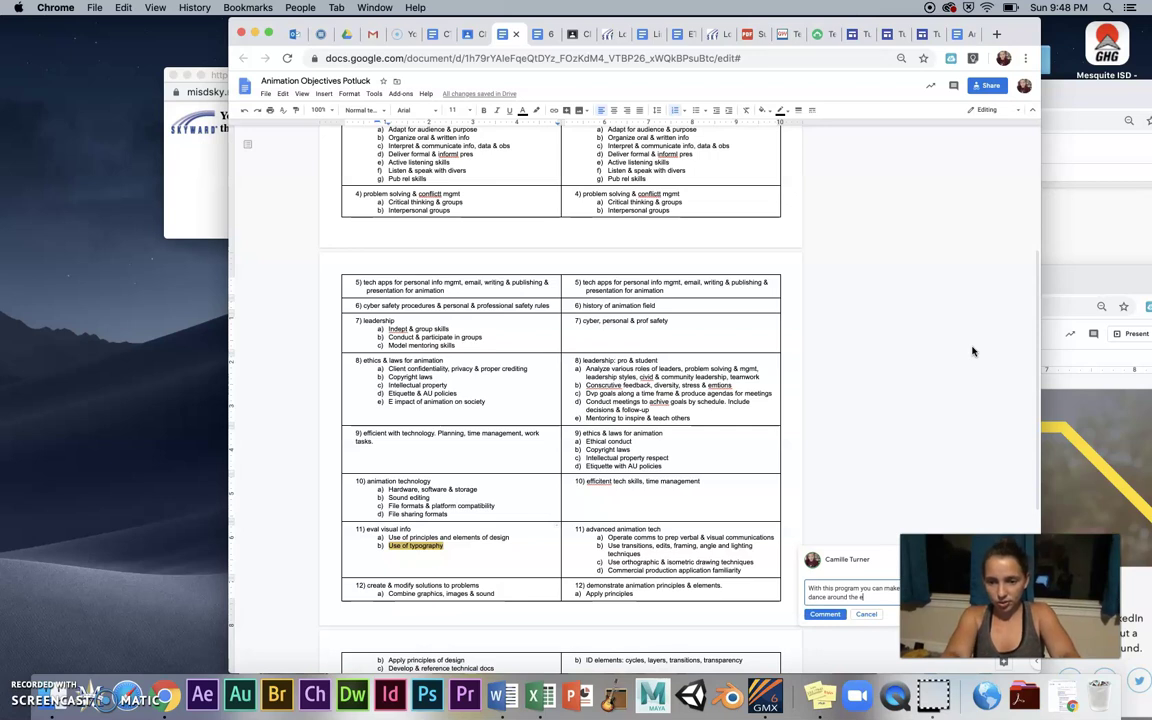
type("e screen then ")
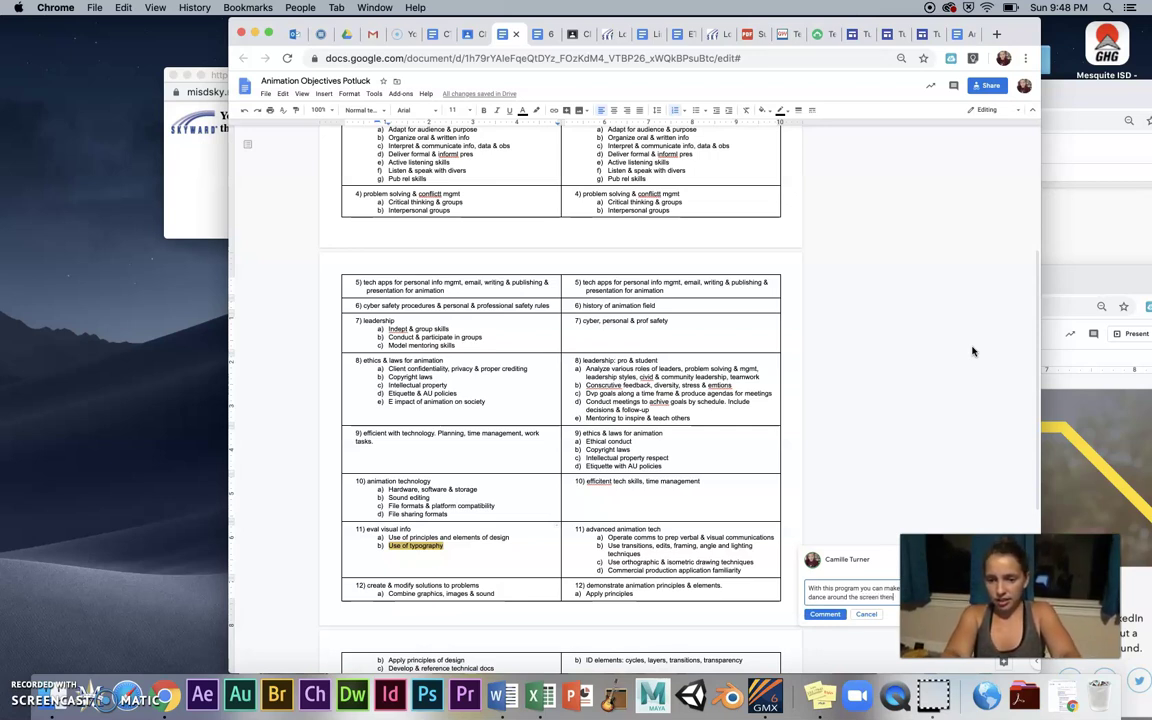
type("it into a")
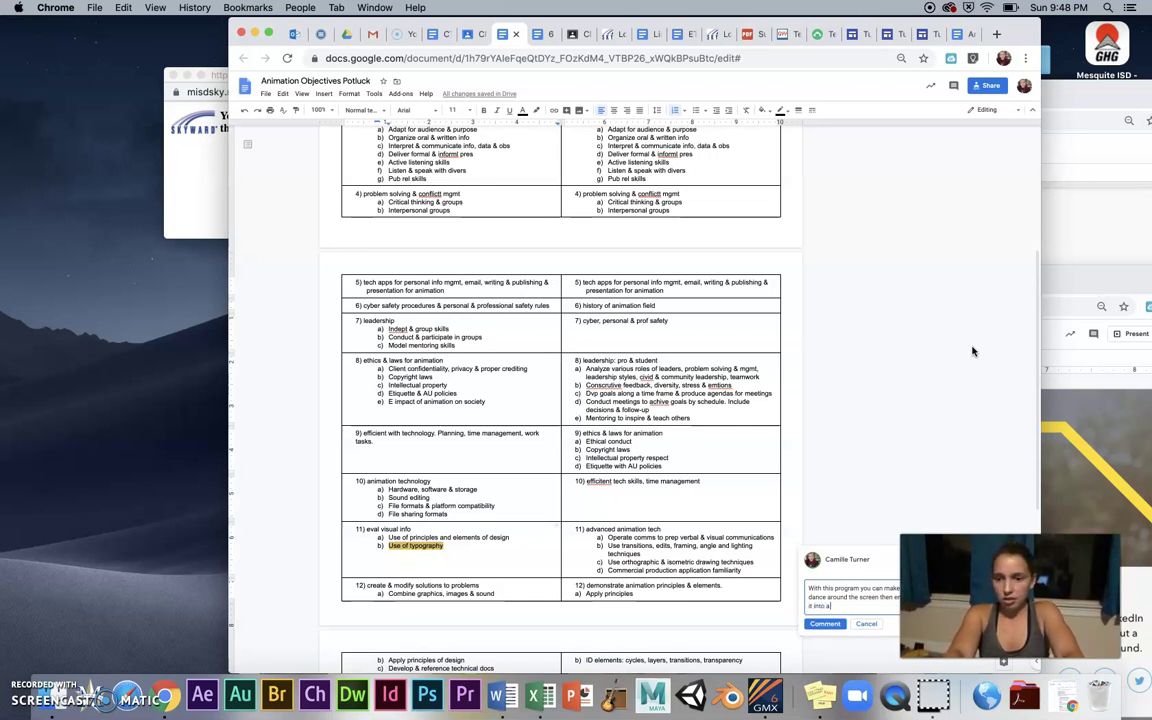
type(" website")
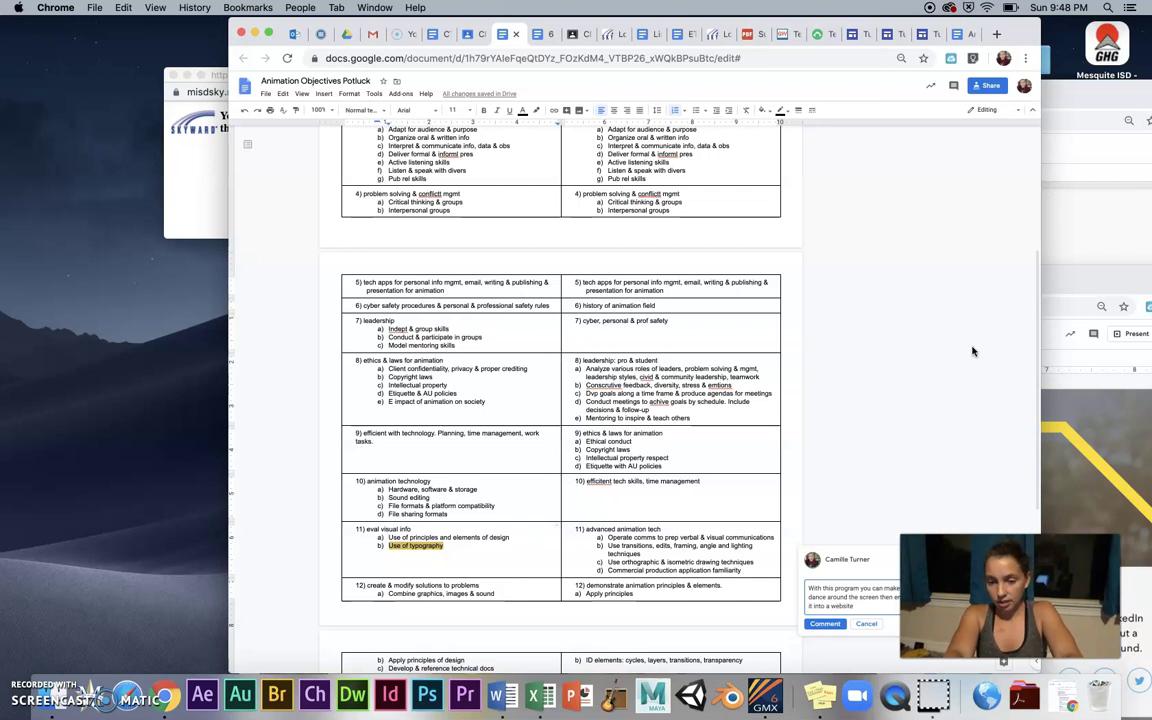
type(".")
key("Return")
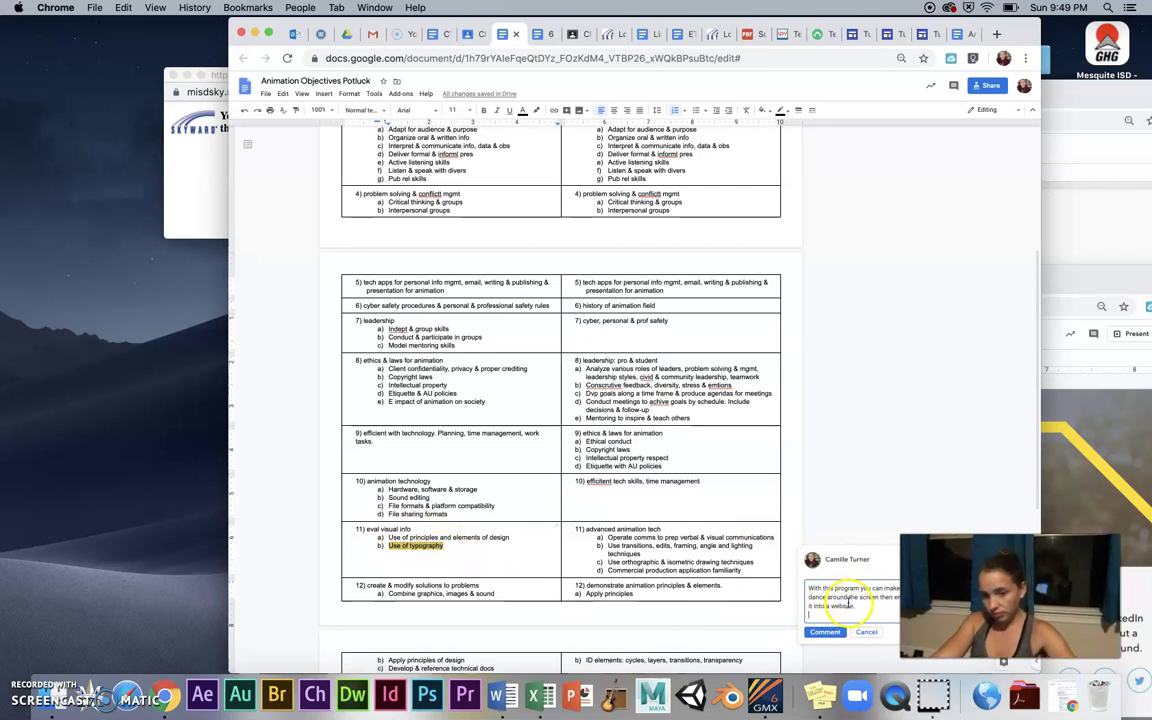
left_click(836, 633)
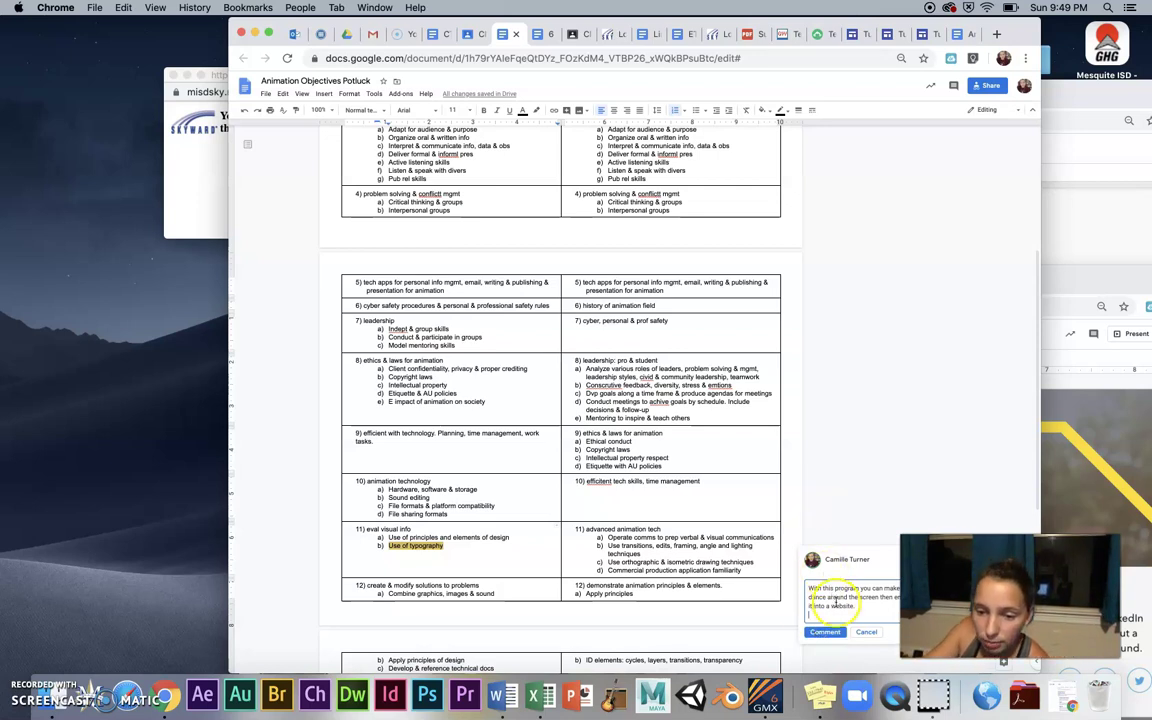
left_click(848, 613)
left_click_drag(848, 613, 781, 582)
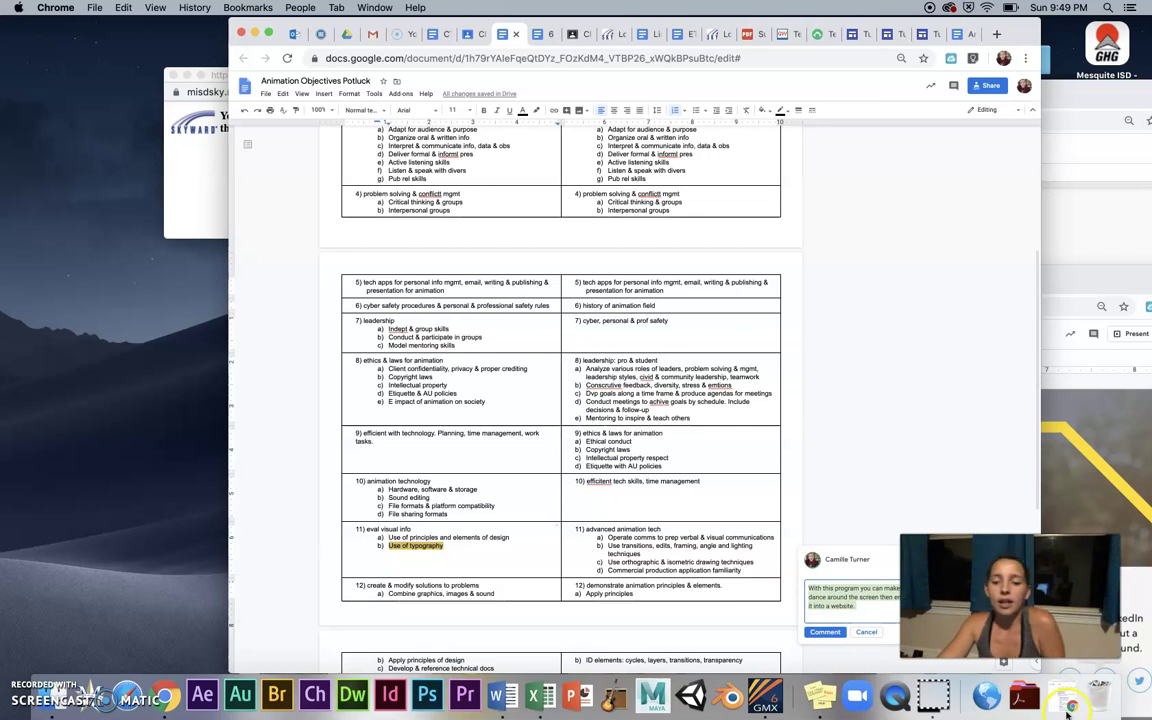
- Post the typography comment and scroll down to objectives rows 13–16
left_click(829, 634)
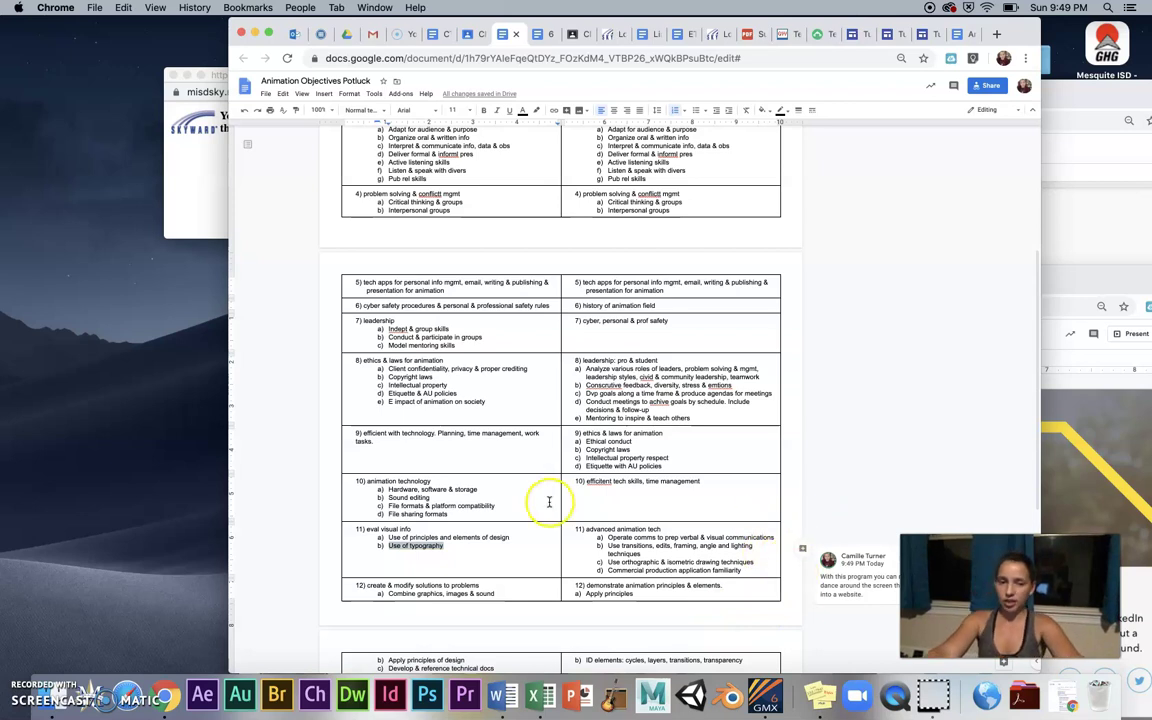
scroll(548, 501, "down", 3)
scroll(548, 501, "down", 2)
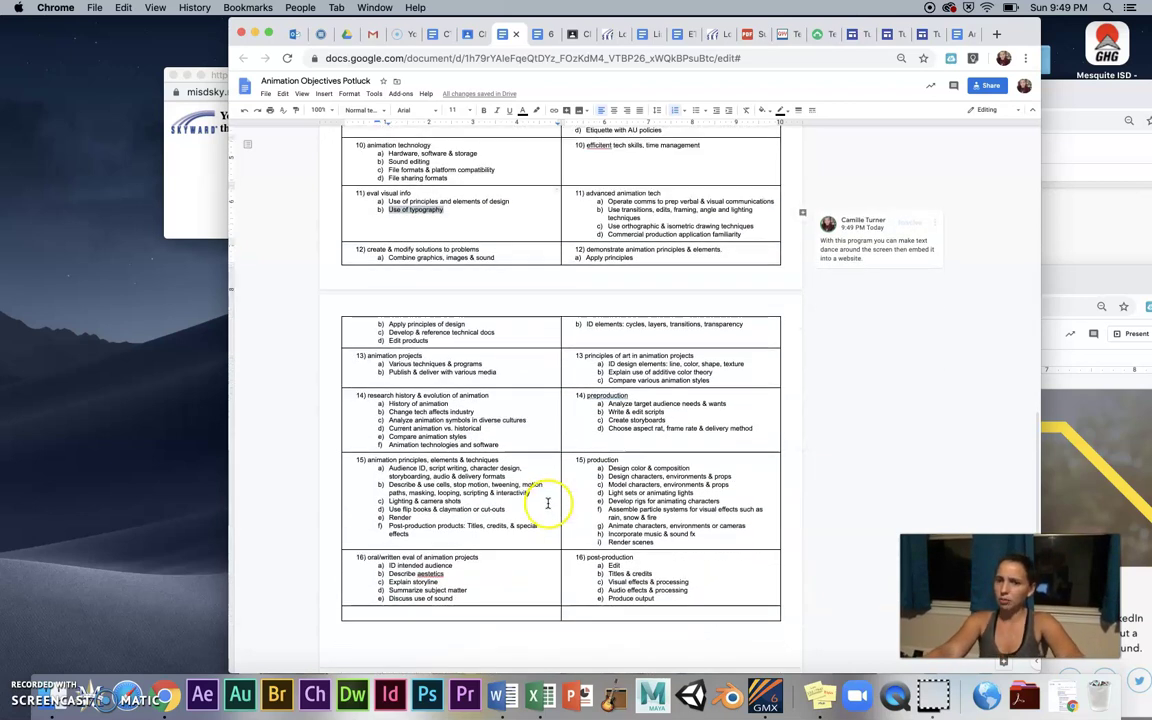